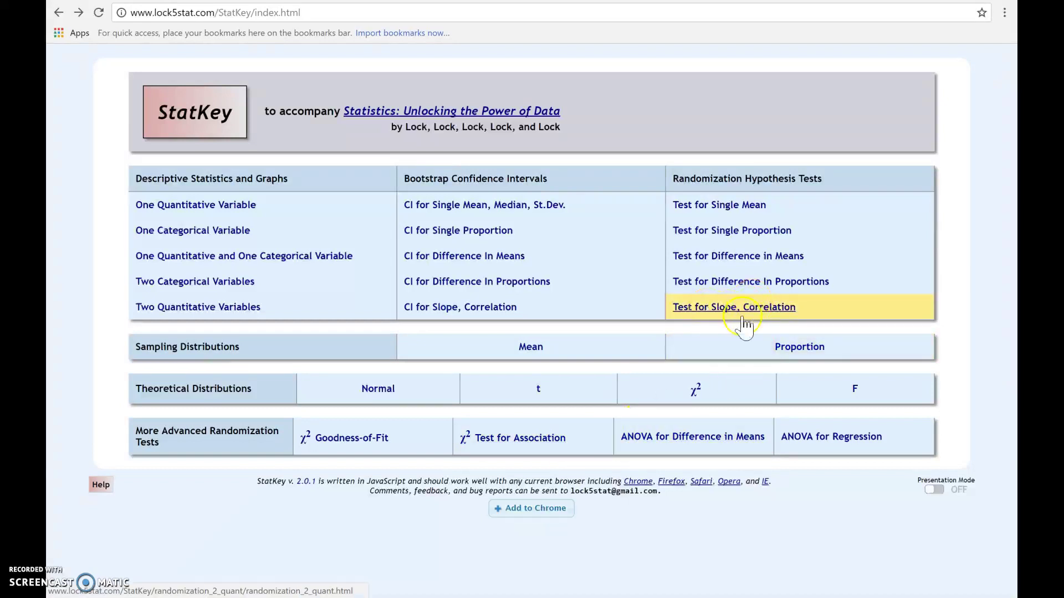
Step: Open the randomization hypothesis test for a single mean
click(796, 151)
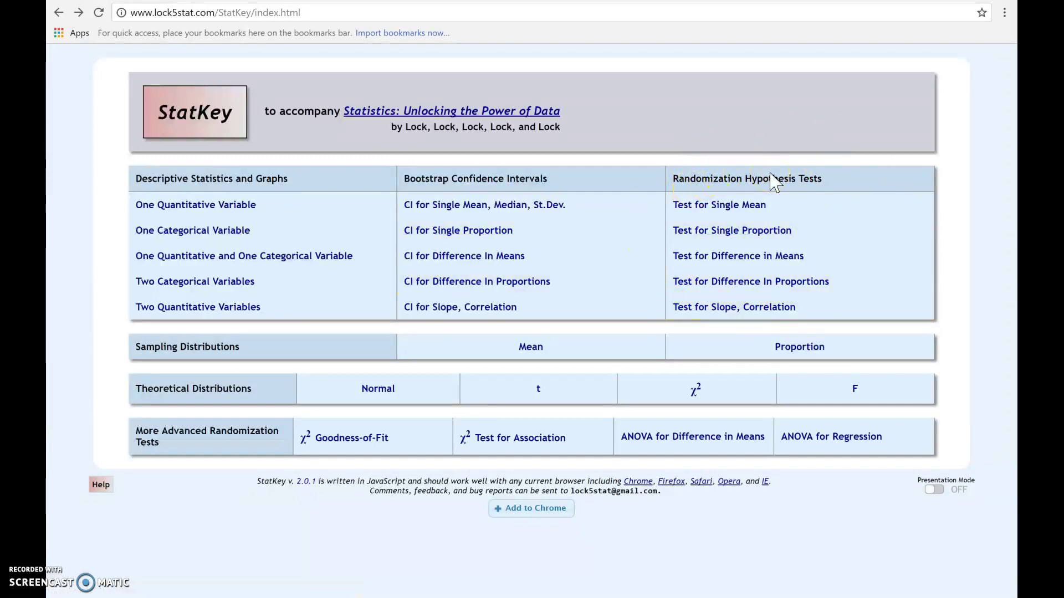
click(744, 188)
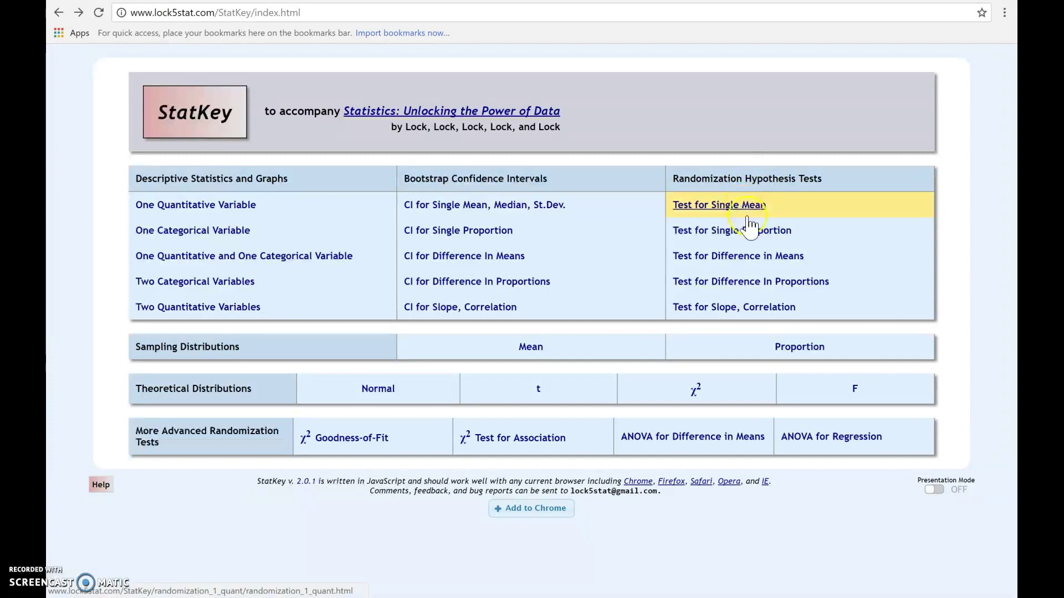
click(747, 233)
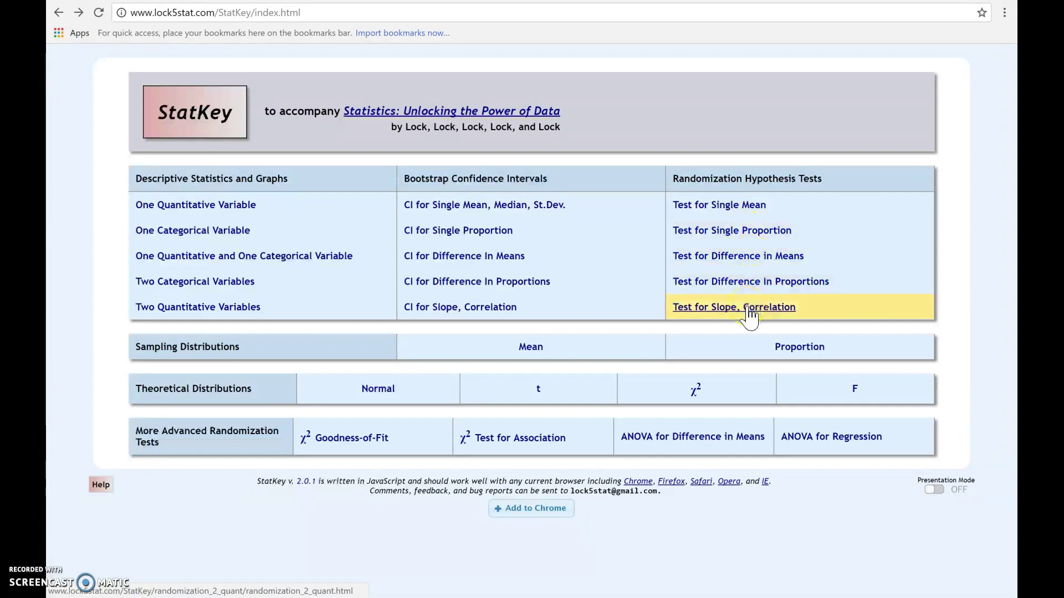
click(726, 210)
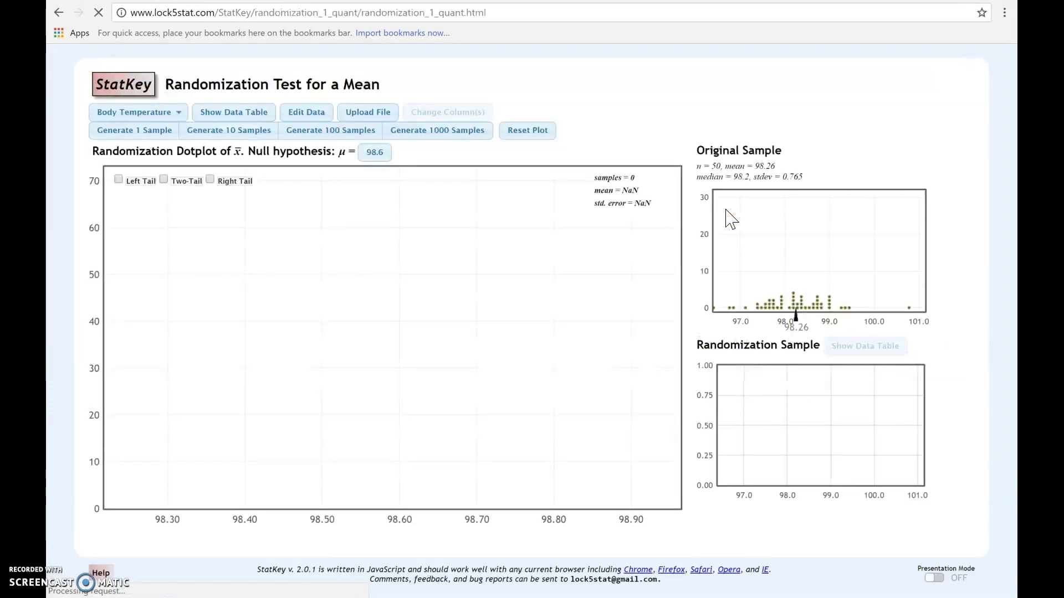
Step: Review the example dataset list, keeping Body Temperature, and highlight the mean of the original sample
click(134, 416)
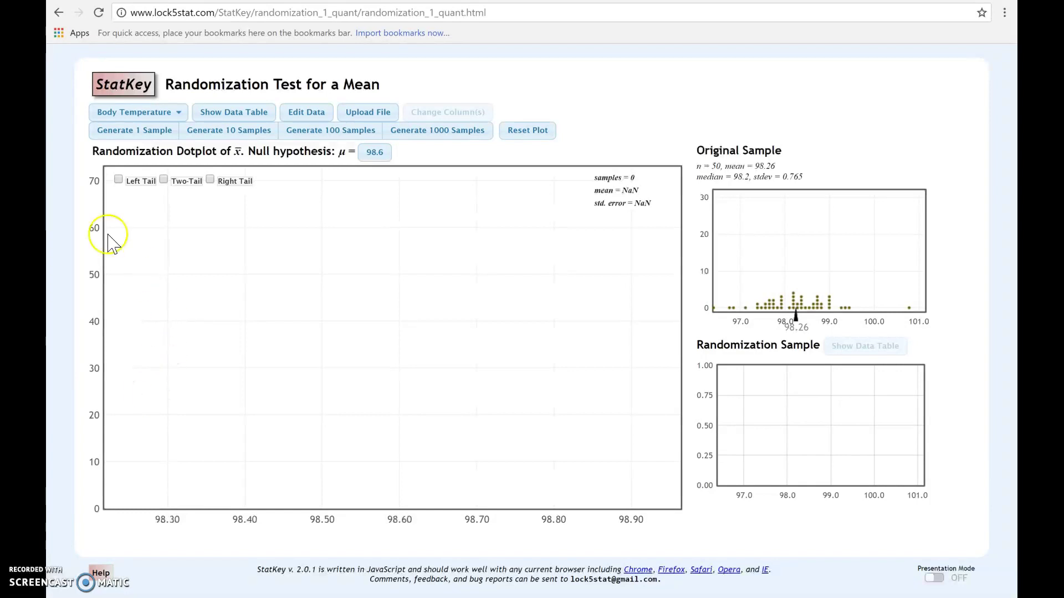
click(174, 118)
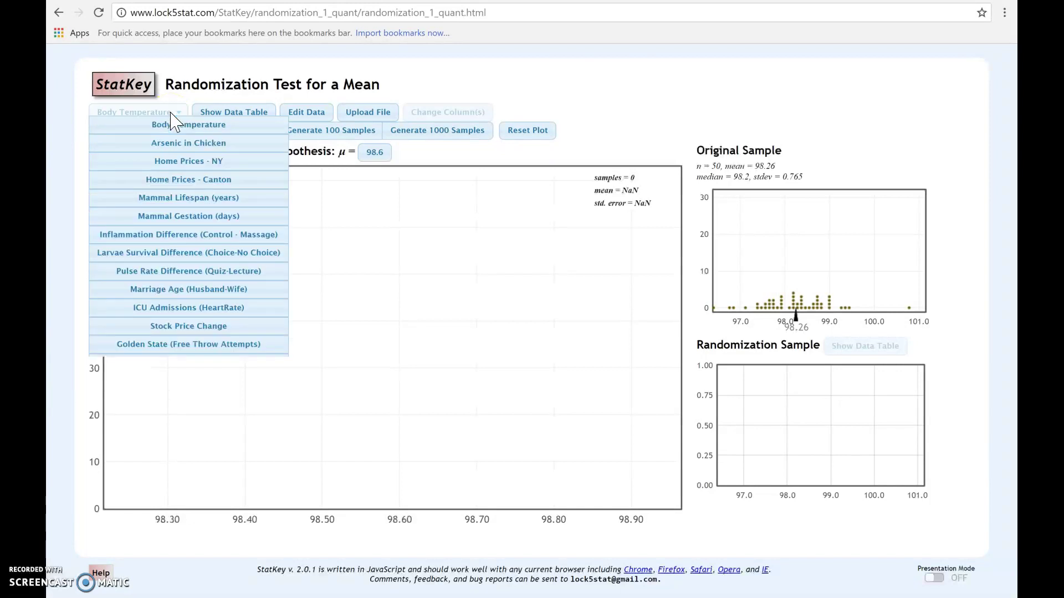
click(181, 118)
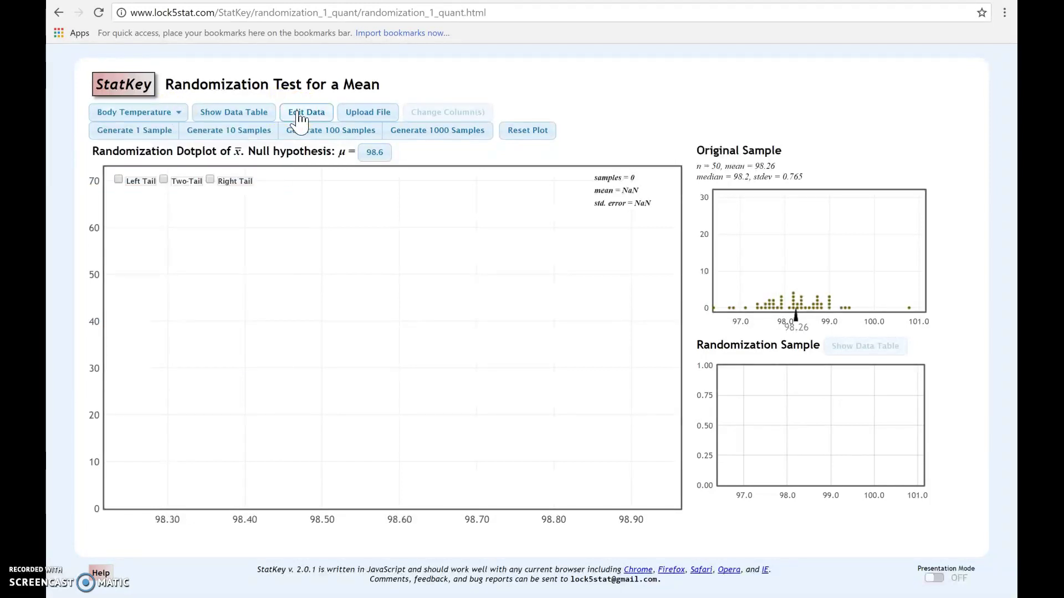
click(151, 116)
click(746, 131)
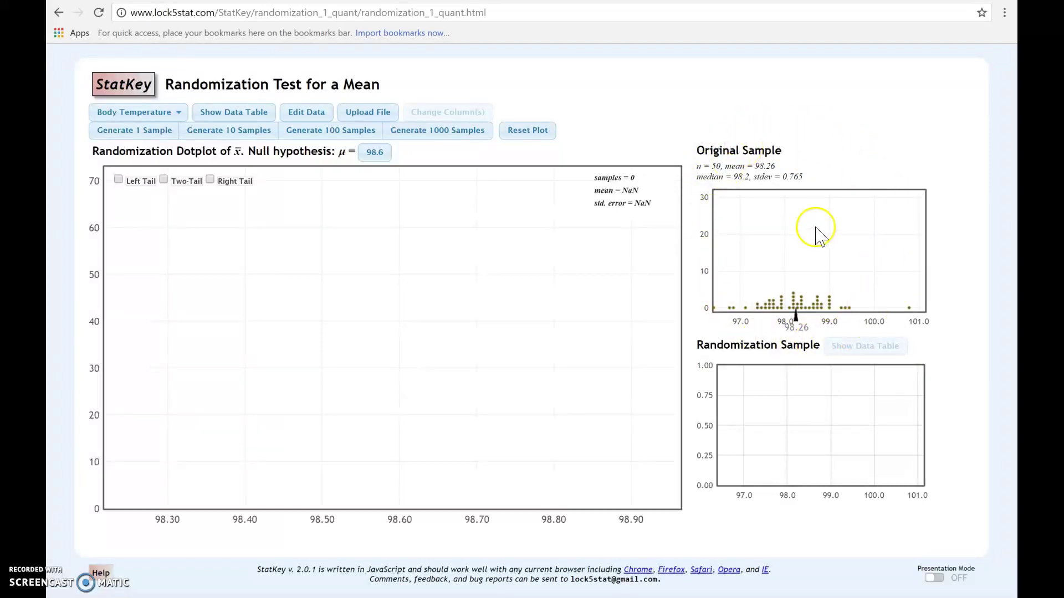
double_click(765, 166)
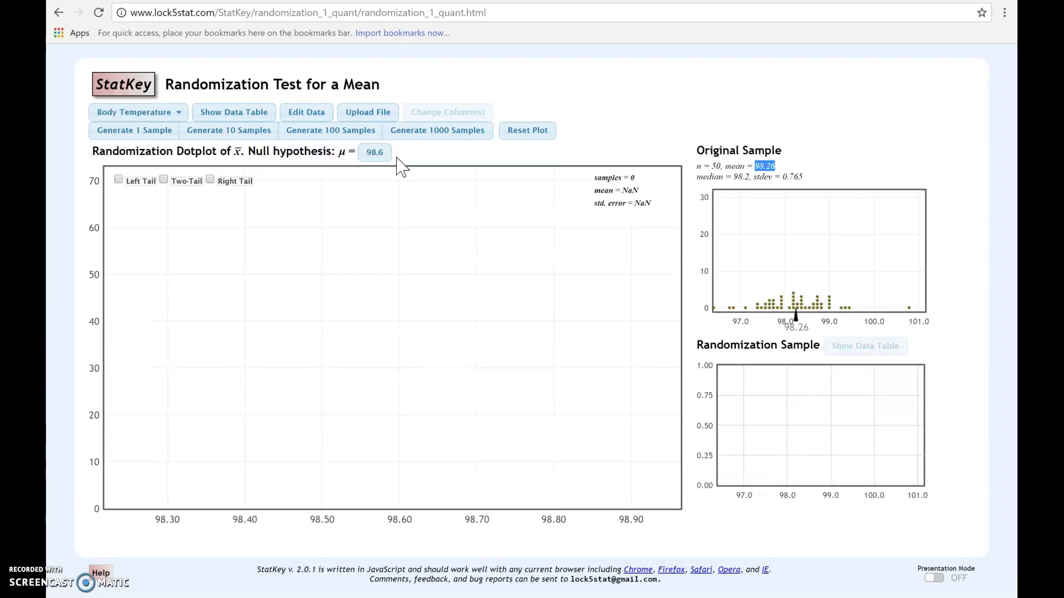
Step: Generate 3000 randomization samples in batches of 1000 for the null hypothesis mean of 98.6
click(375, 156)
click(439, 145)
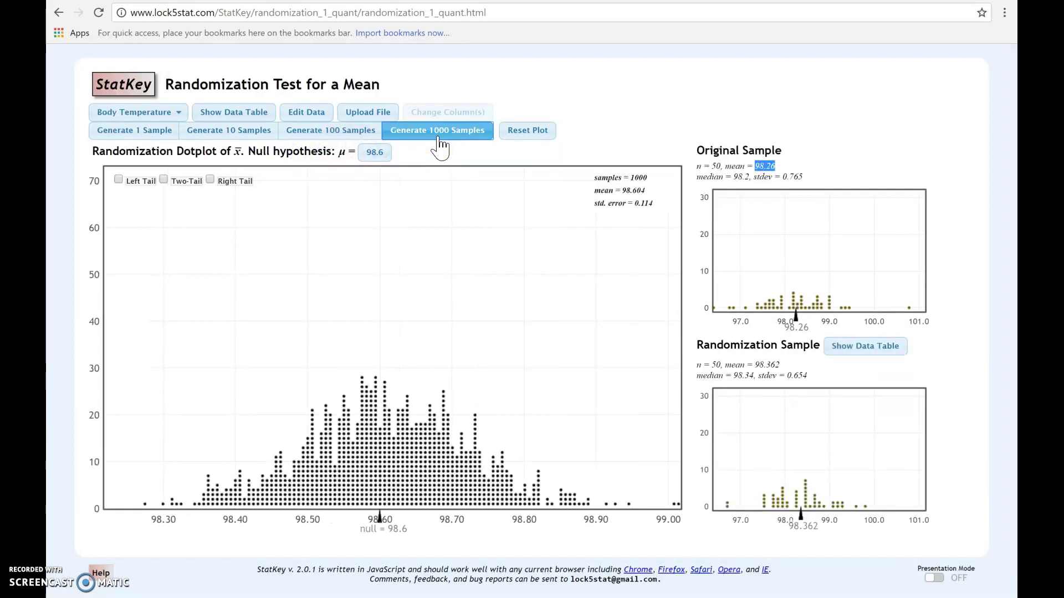
click(439, 131)
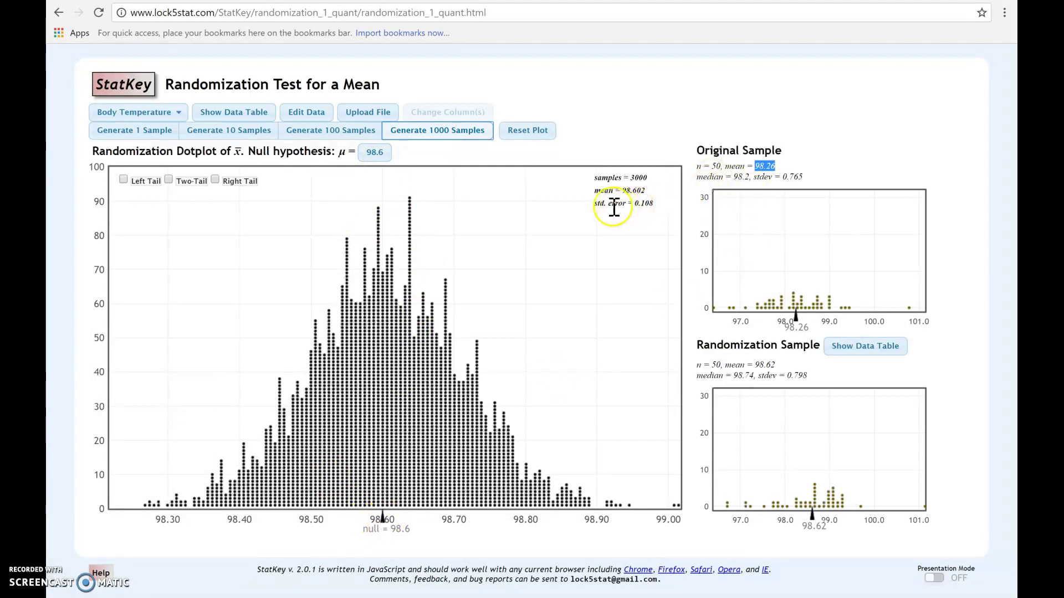
Step: Examine the standard error of the randomization dotplot and the randomization samples behind individual dots
click(646, 219)
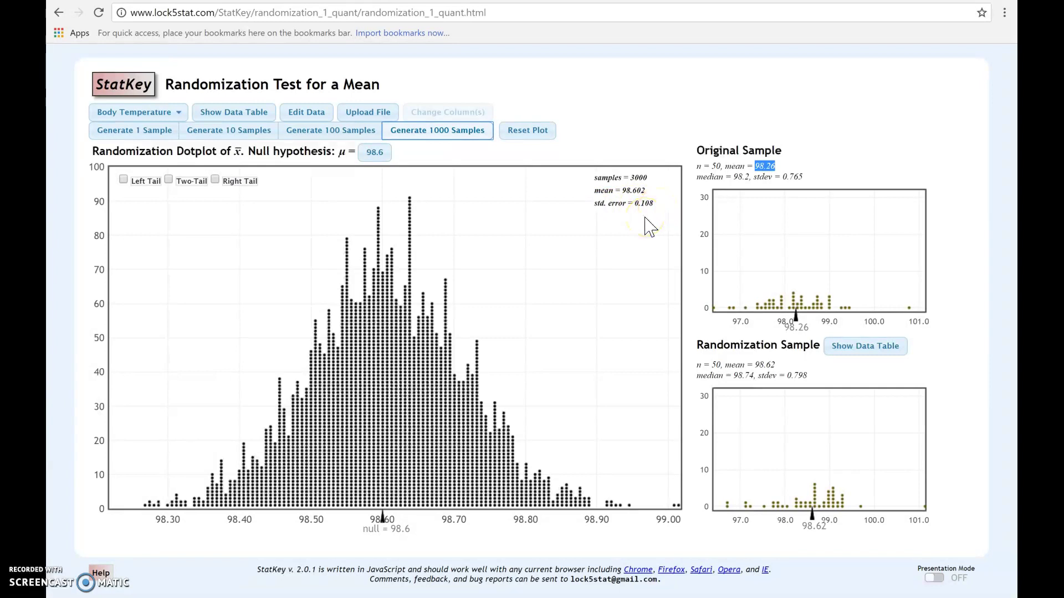
click(668, 216)
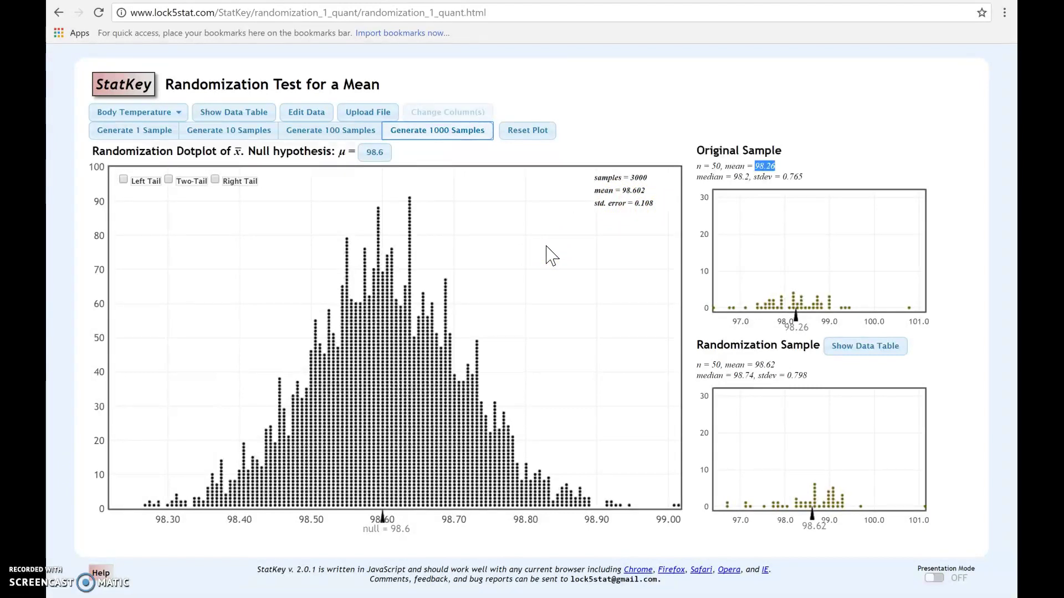
click(378, 268)
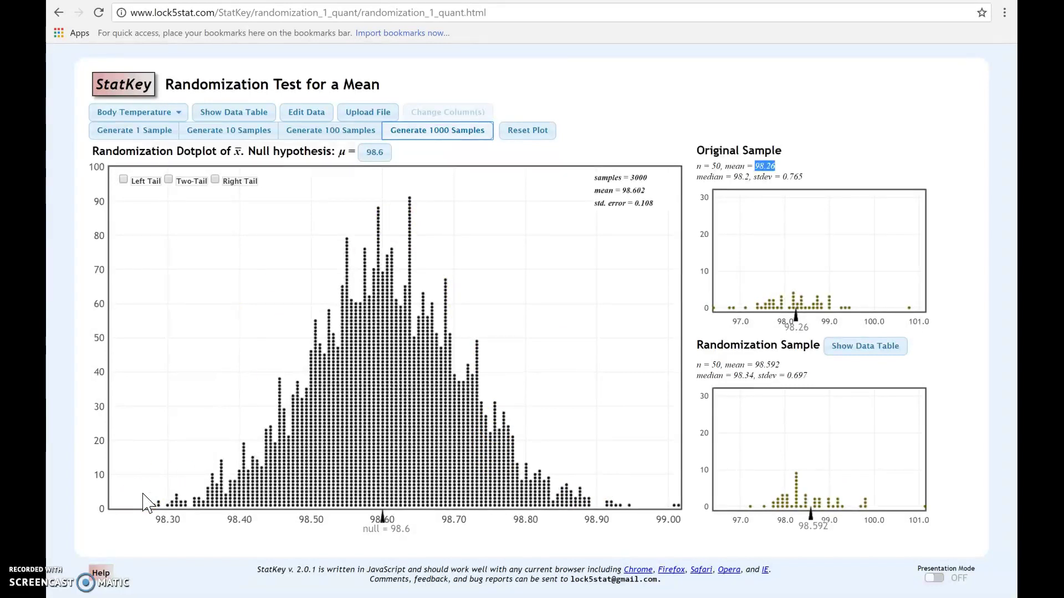
click(408, 230)
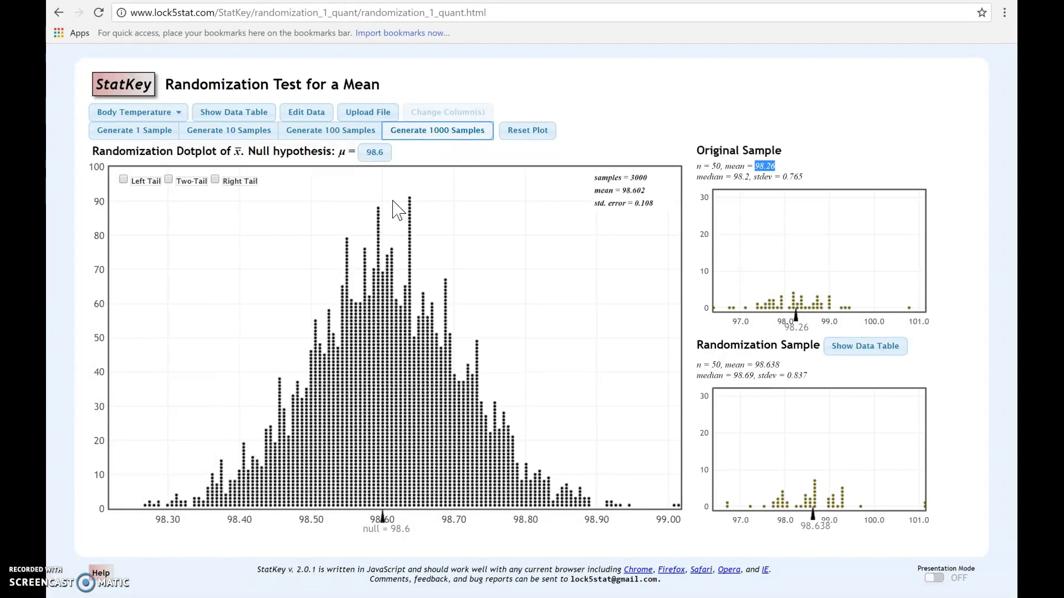
click(382, 221)
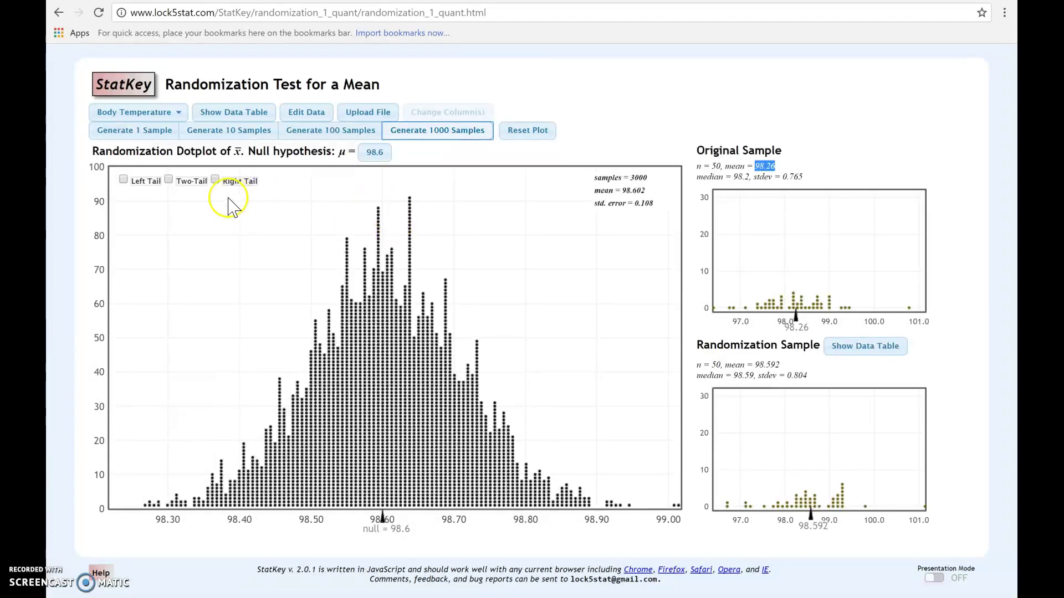
Step: Show the two-tail regions on the randomization dotplot
click(138, 199)
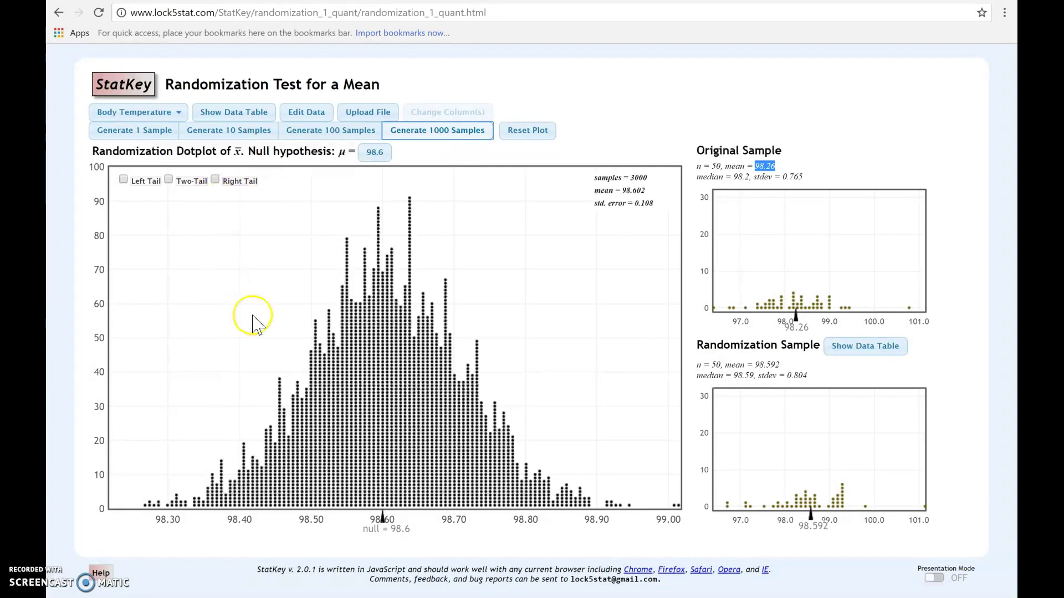
click(172, 189)
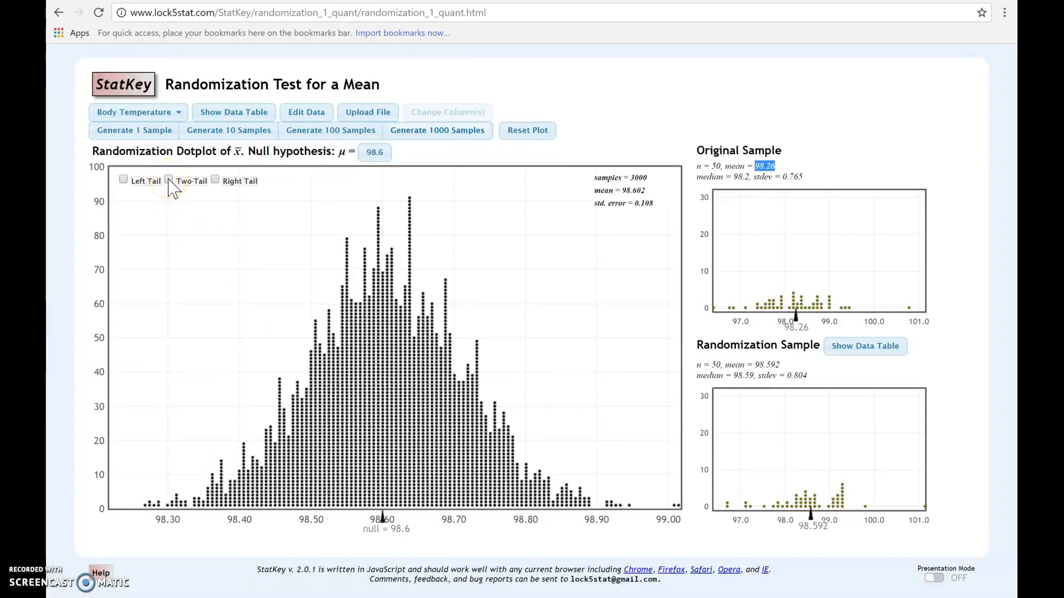
click(170, 180)
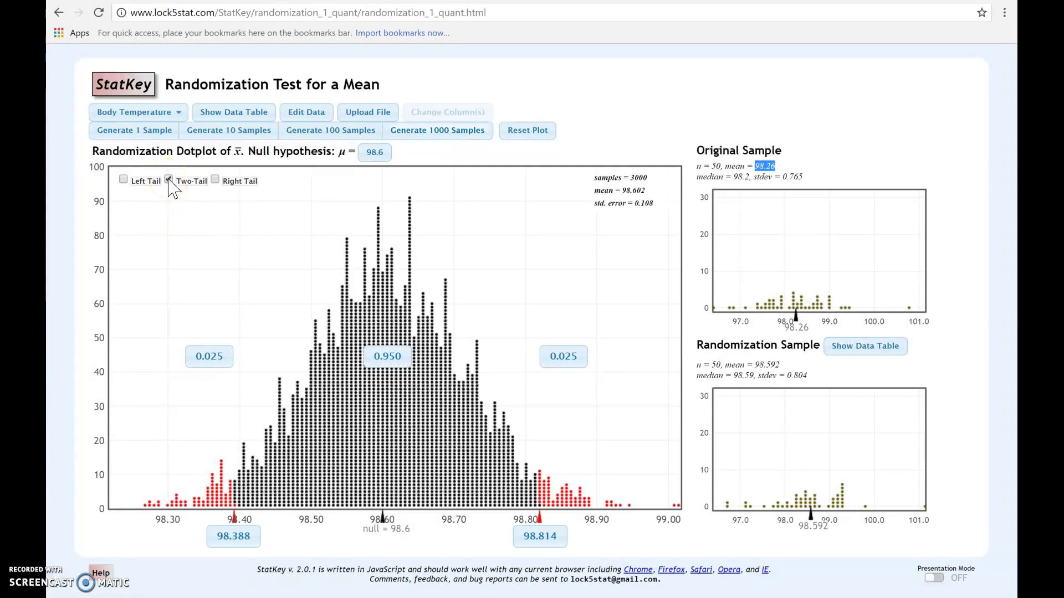
Step: Set the lower-tail cutoff to the original sample mean, 98.26, and inspect the dots at both extremes
click(782, 169)
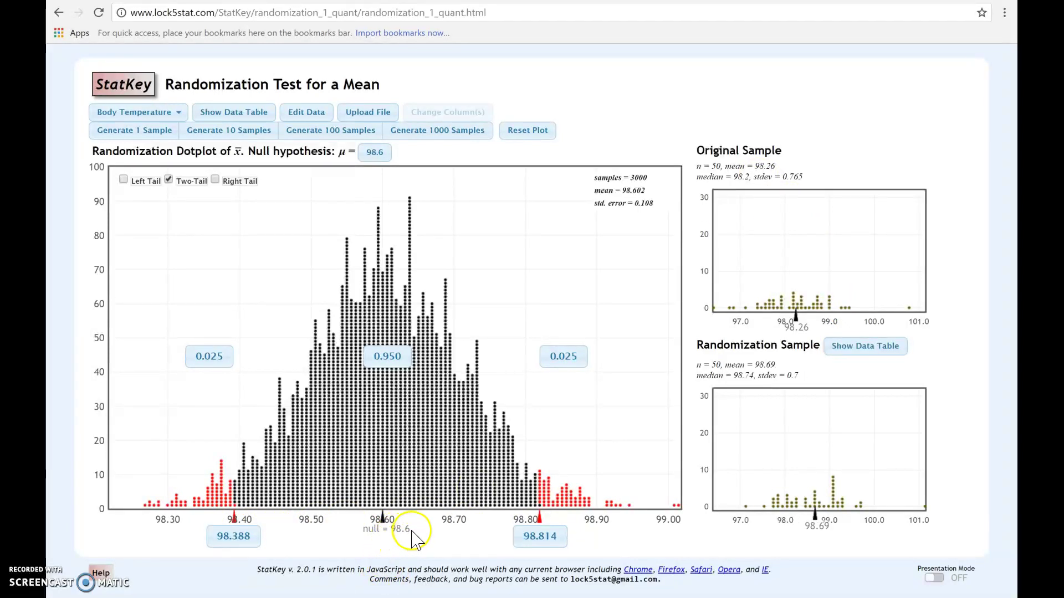
click(245, 537)
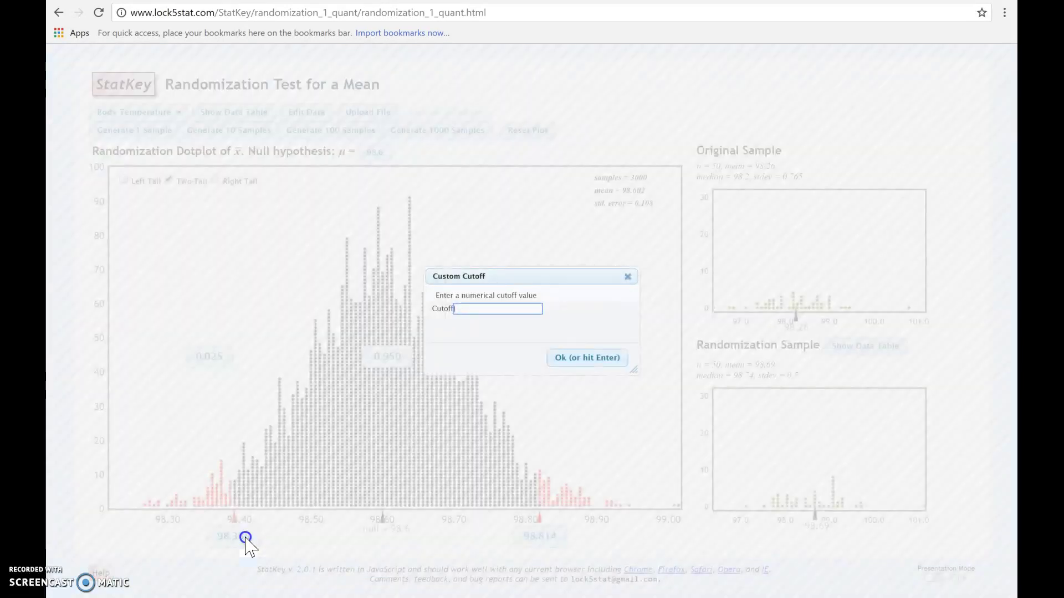
text(98.26)
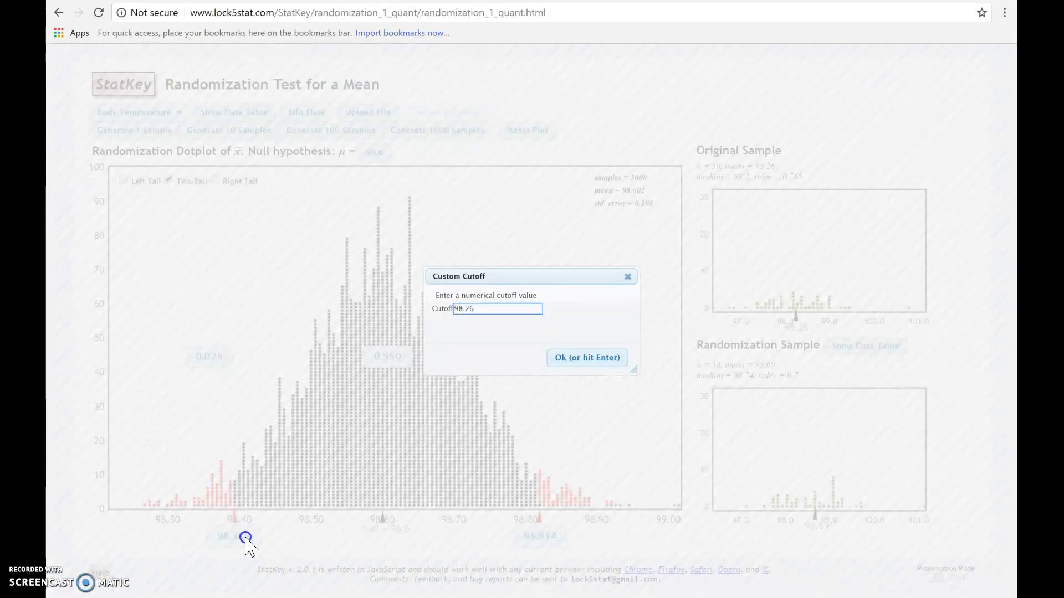
click(587, 359)
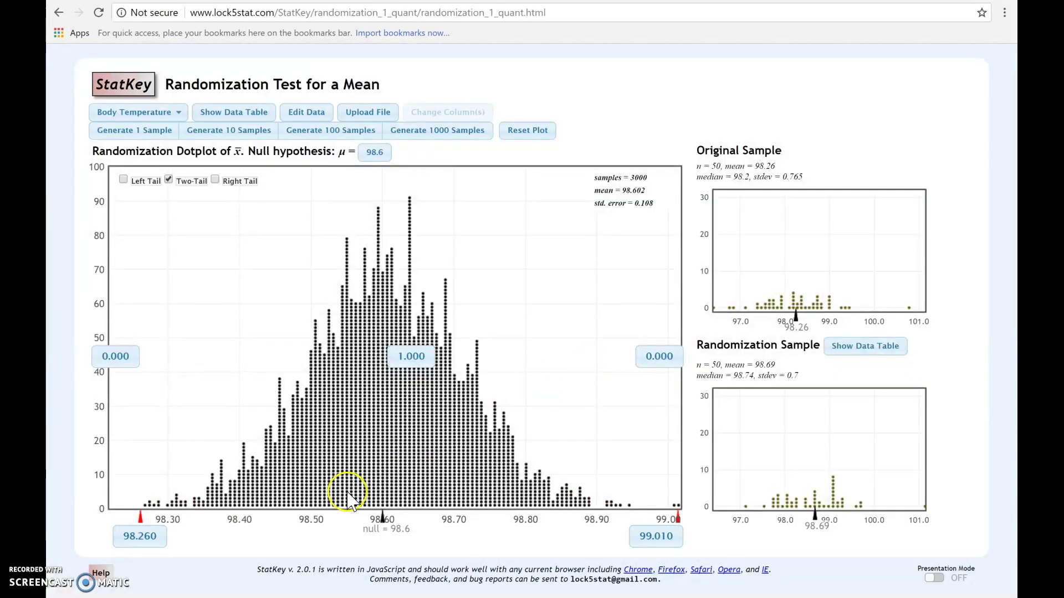
click(289, 513)
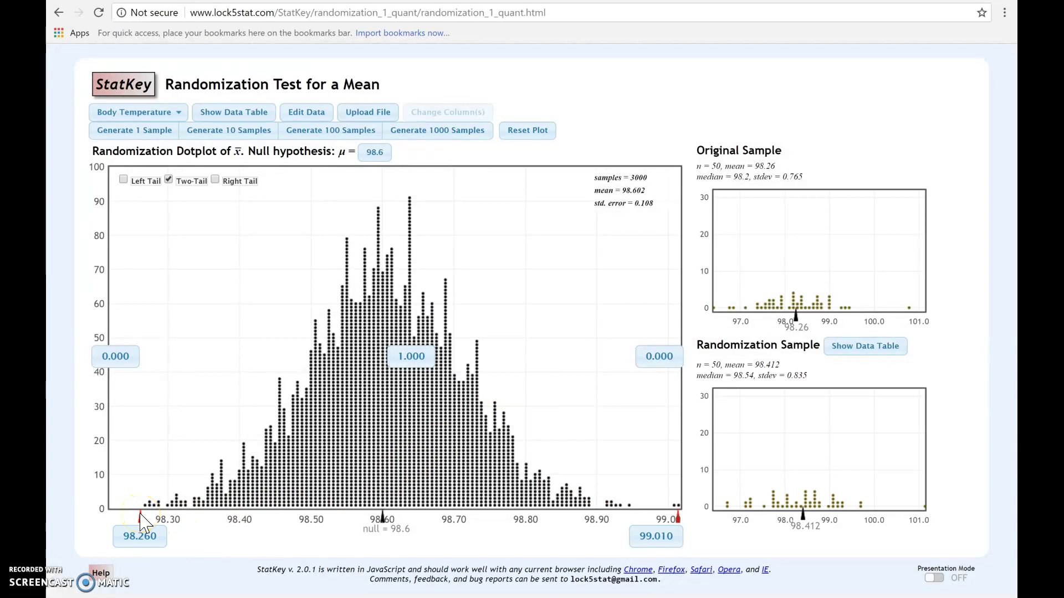
drag(138, 516, 103, 514)
click(676, 506)
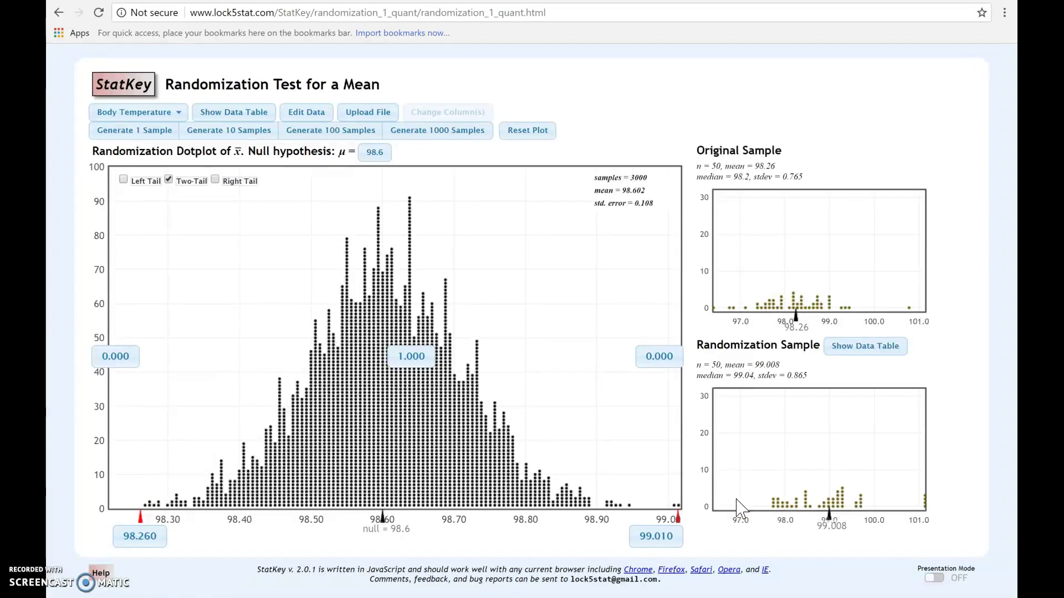
click(687, 530)
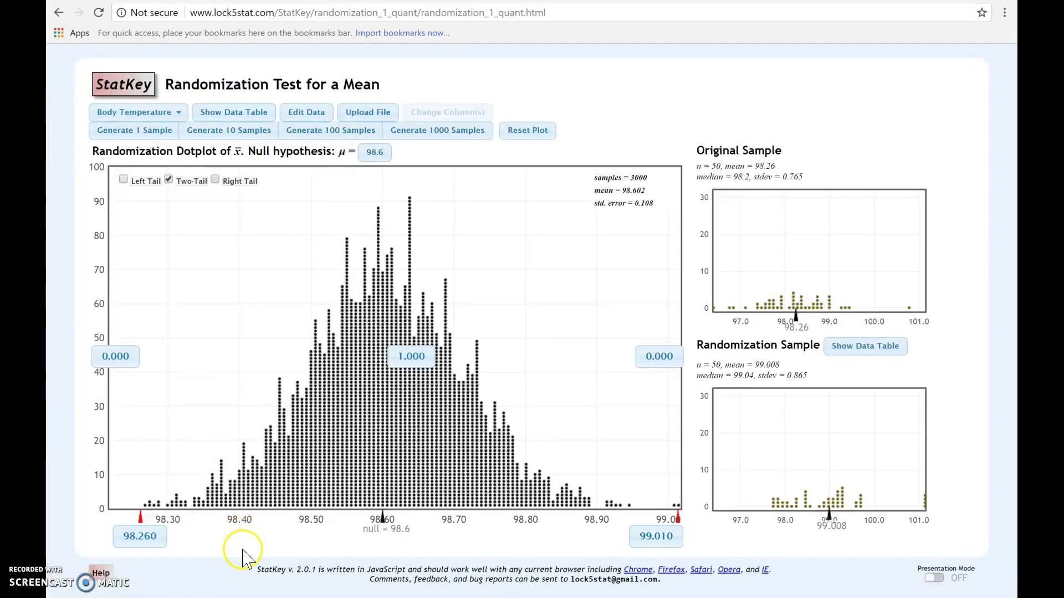
Step: Set the lower-tail cutoff to 98.4 to try a less extreme sample mean
click(133, 535)
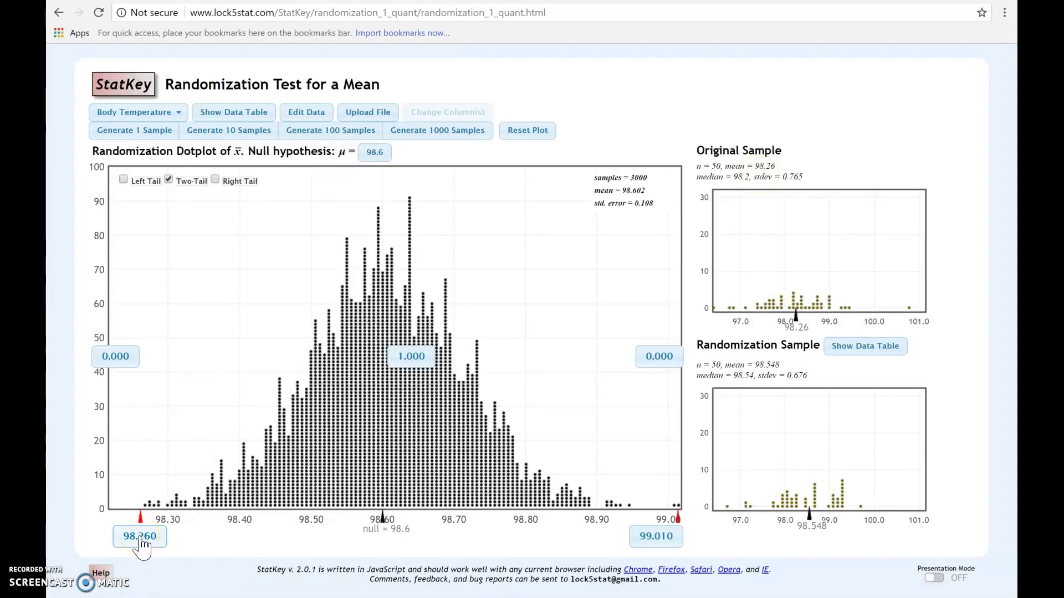
click(140, 537)
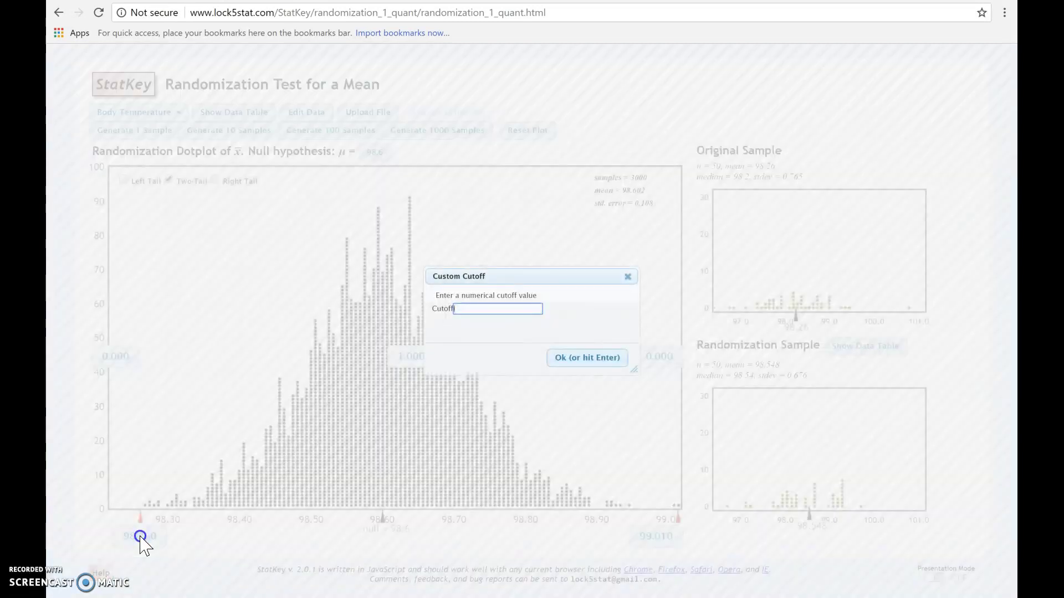
text(98.4)
click(567, 358)
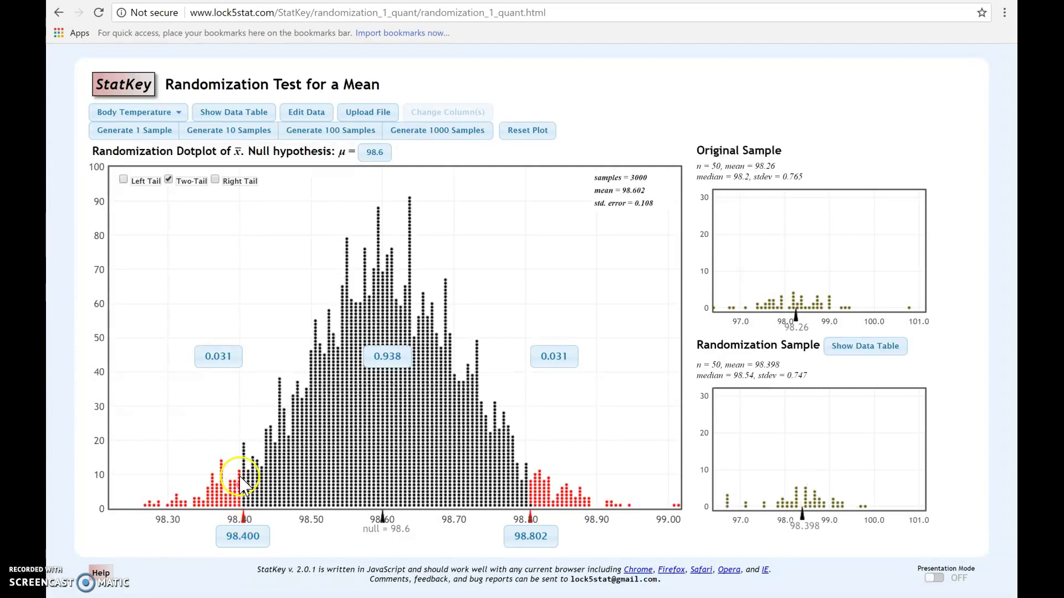
Step: Examine the dots and proportions in both tails of the dotplot to interpret the two-tailed p-value
click(144, 506)
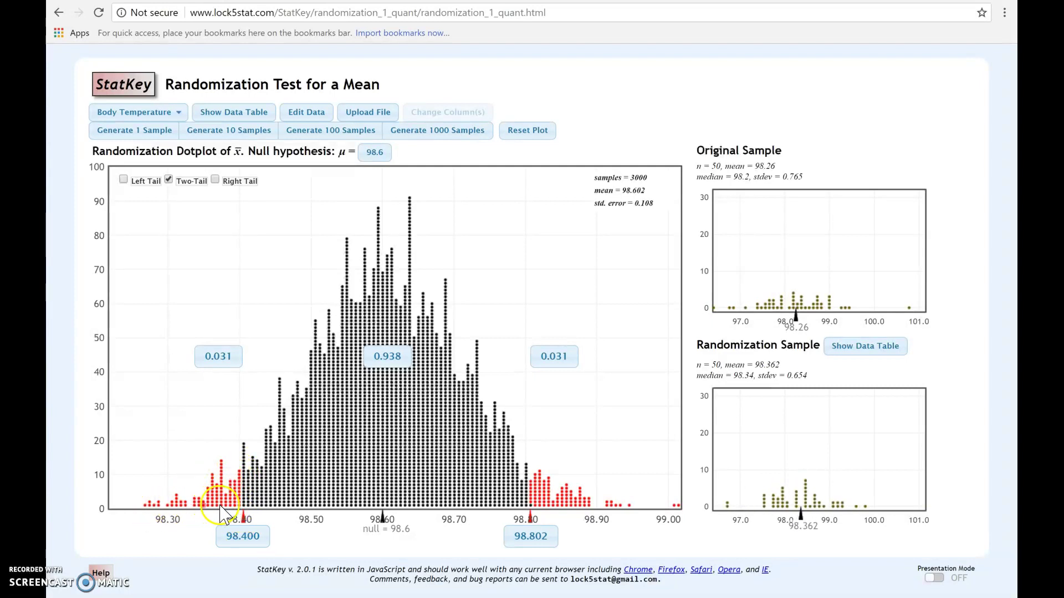
click(242, 472)
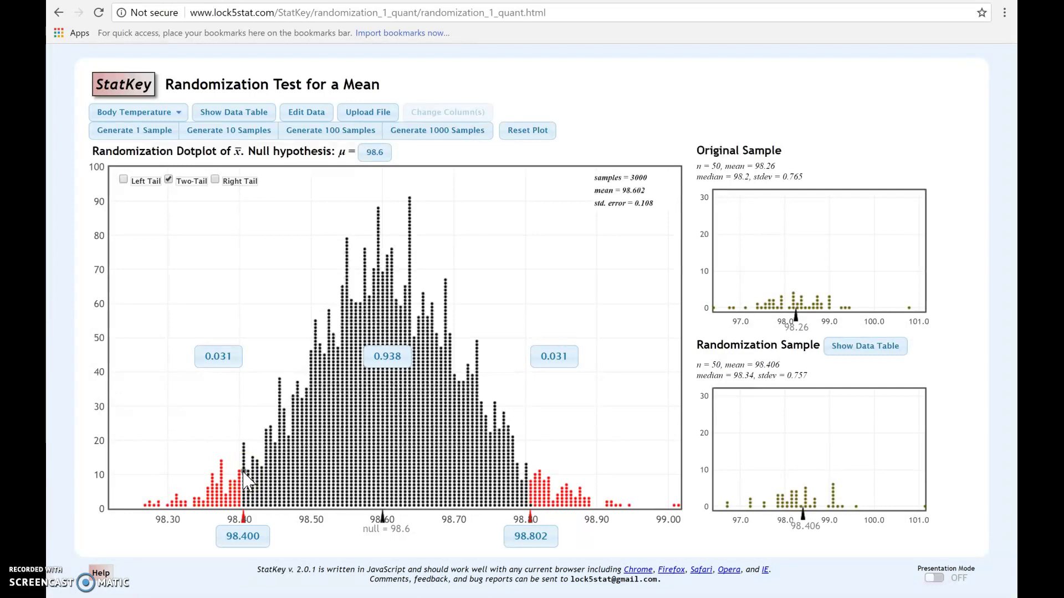
click(244, 469)
click(216, 369)
click(185, 504)
click(575, 370)
click(540, 487)
click(556, 492)
click(555, 495)
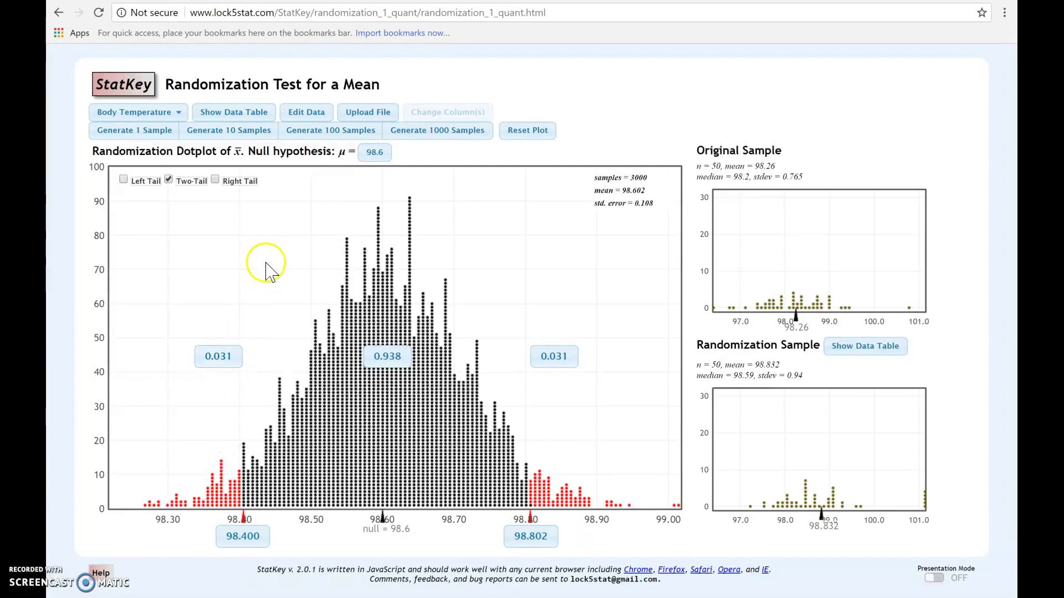
click(559, 496)
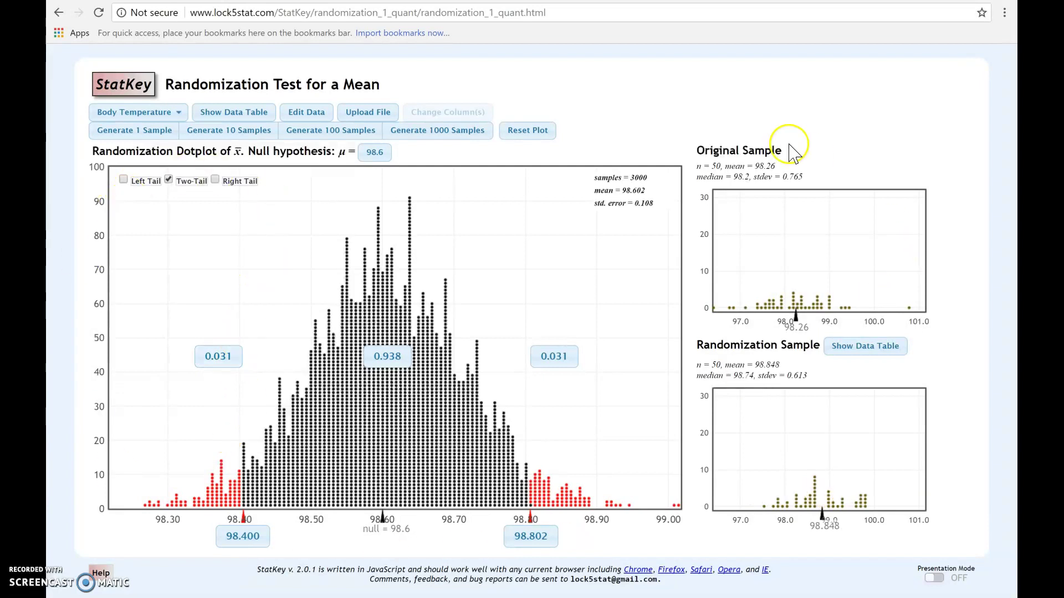
Step: Return to the StatKey home page and open the randomization test for a difference in means
click(128, 82)
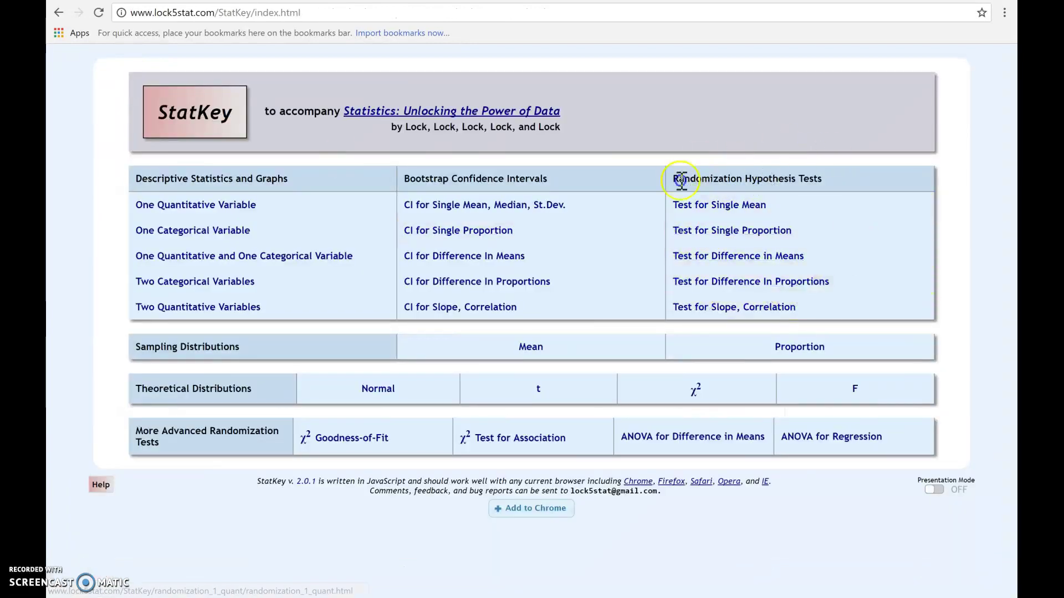
click(781, 260)
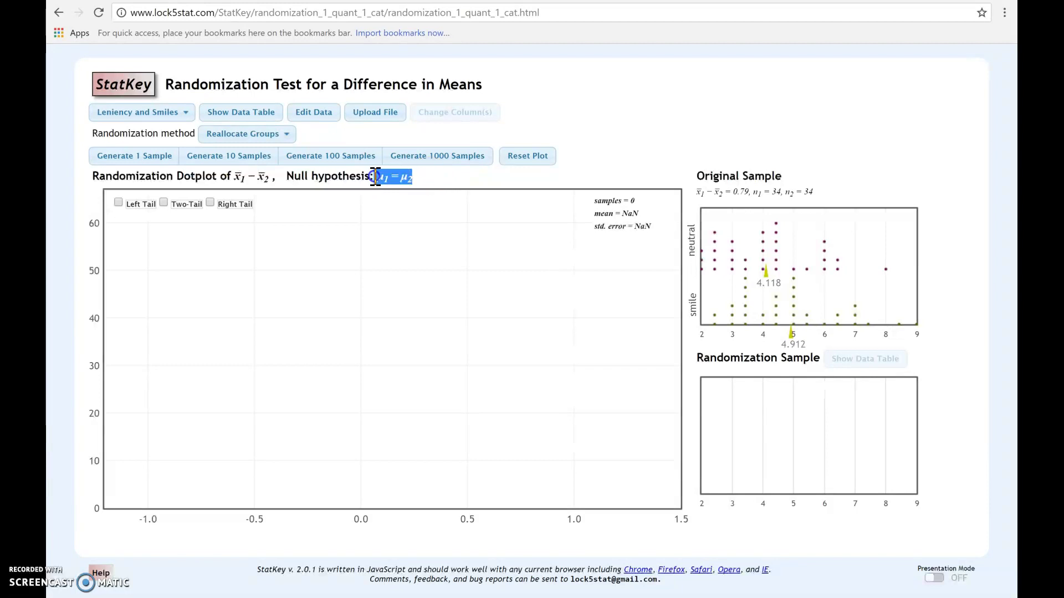
Step: Generate 3000 randomization samples for the difference in means under the null hypothesis of equal means
click(337, 184)
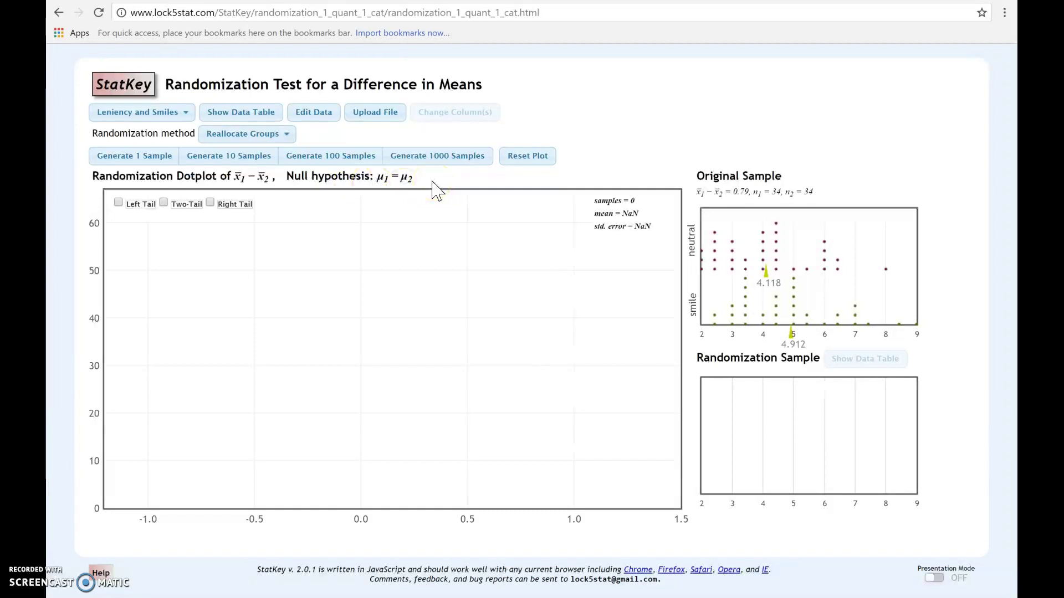
click(444, 156)
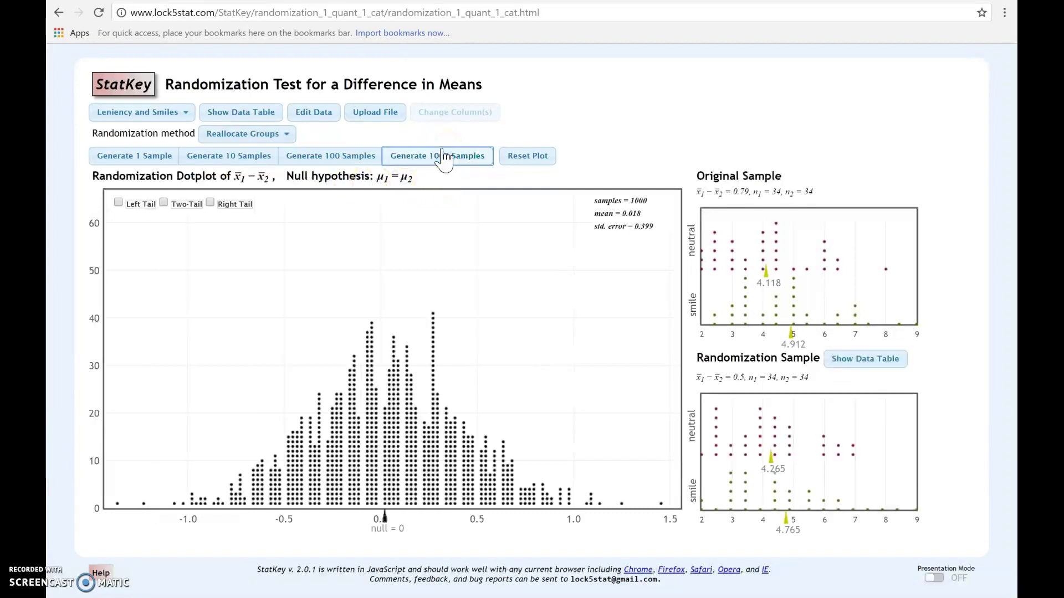
click(444, 156)
click(443, 156)
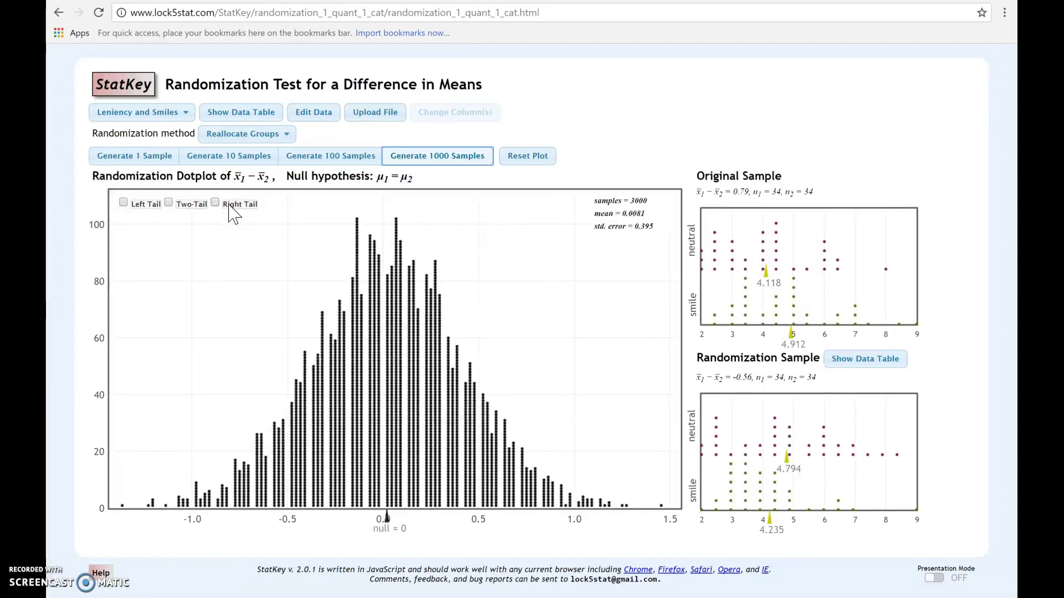
Step: Show the right tail of the randomization dotplot and set its cutoff to .79, the original sample's difference in means
click(219, 204)
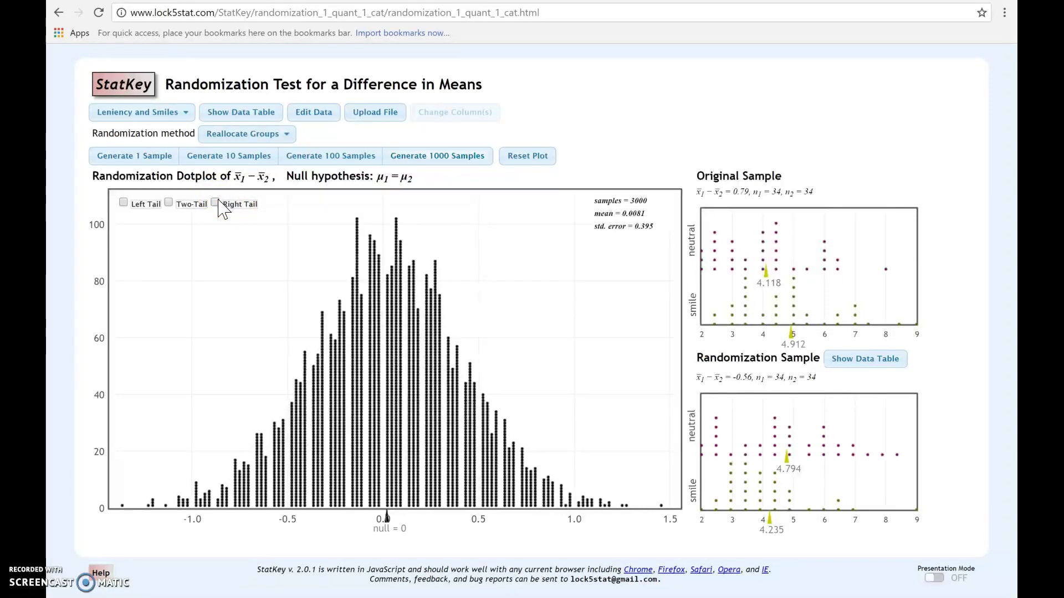
click(219, 204)
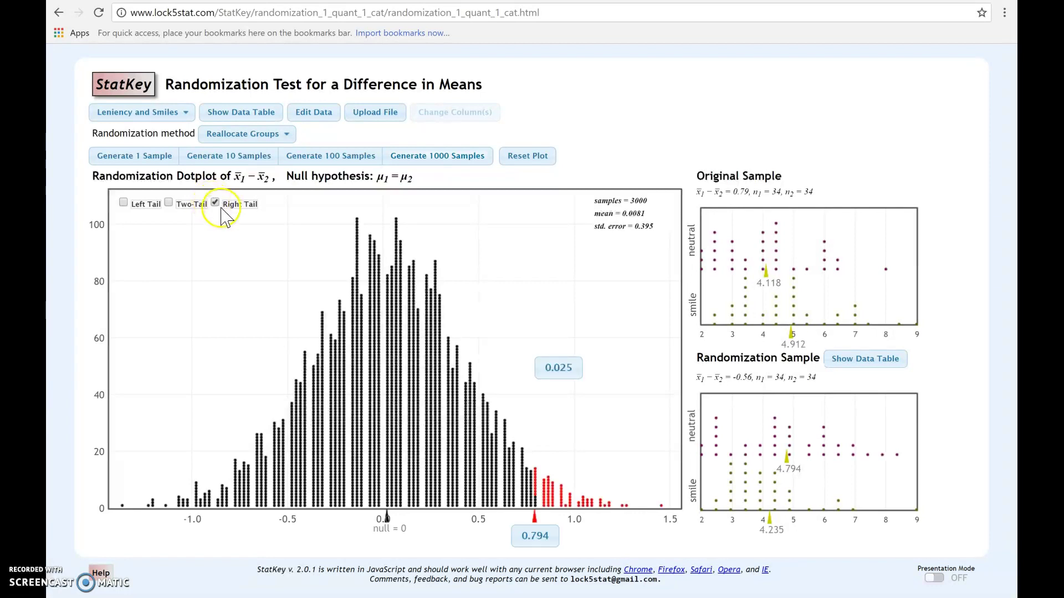
click(787, 285)
click(748, 197)
click(524, 538)
click(513, 337)
text(.79)
click(559, 355)
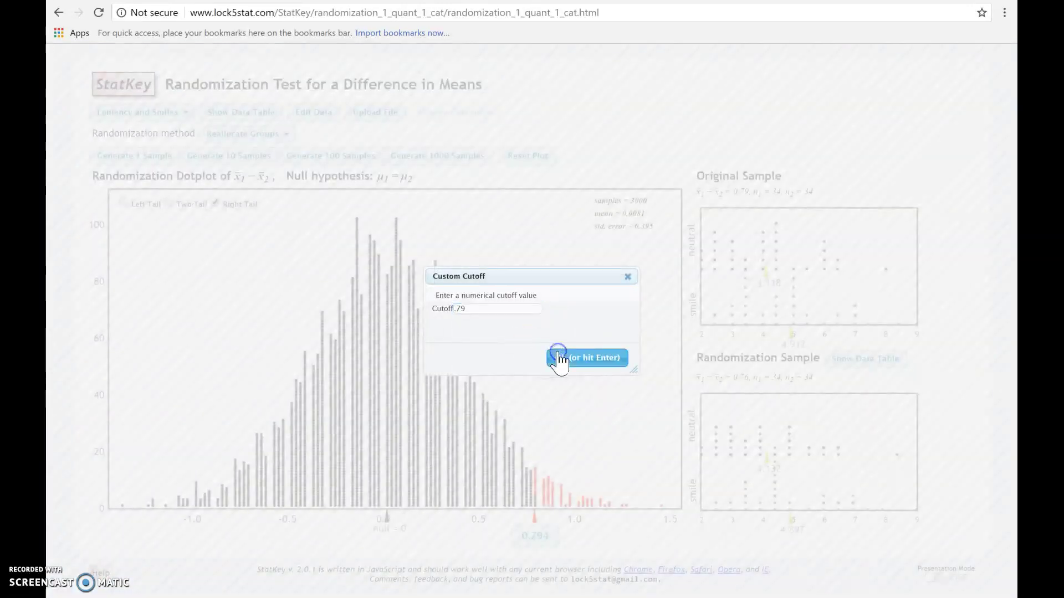